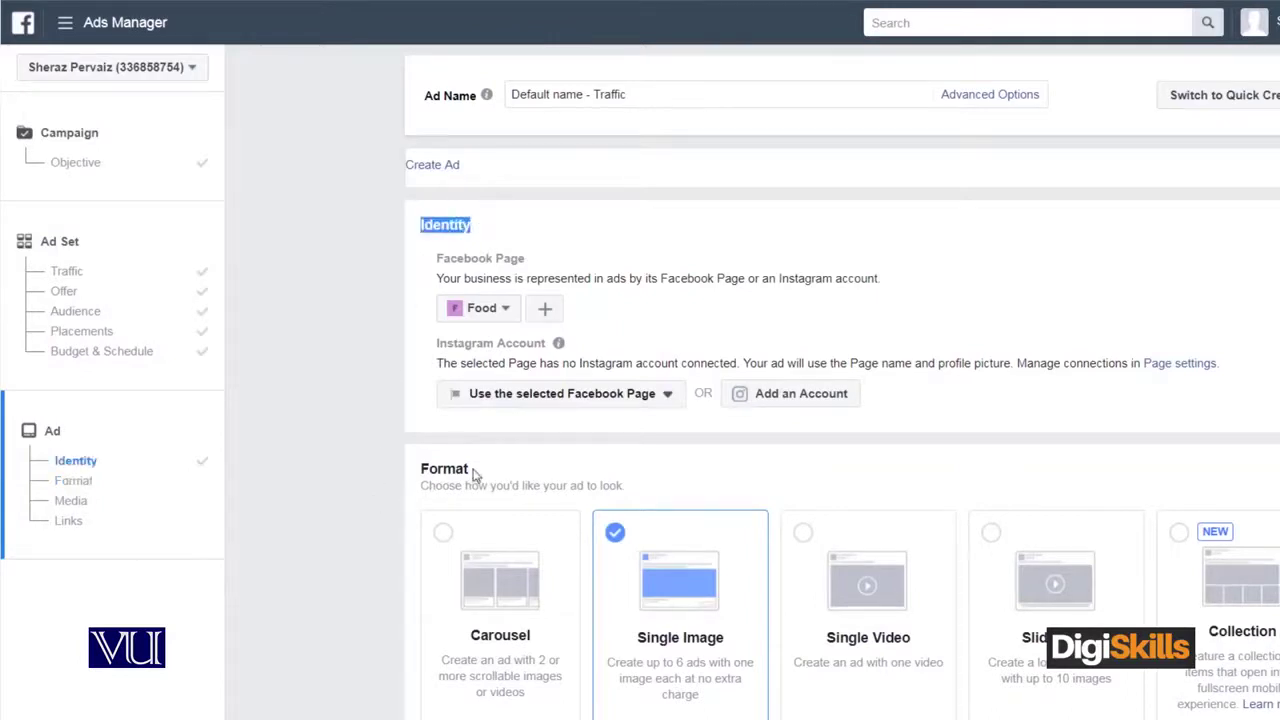
# Examine the ad's Format, Images and Links sections, and the Facebook Page and Instagram account description under Identity.
pyautogui.scroll(-3, 392, 468)
pyautogui.scroll(-2, 392, 470)
pyautogui.moveTo(478, 504); pyautogui.dragTo(430, 504)
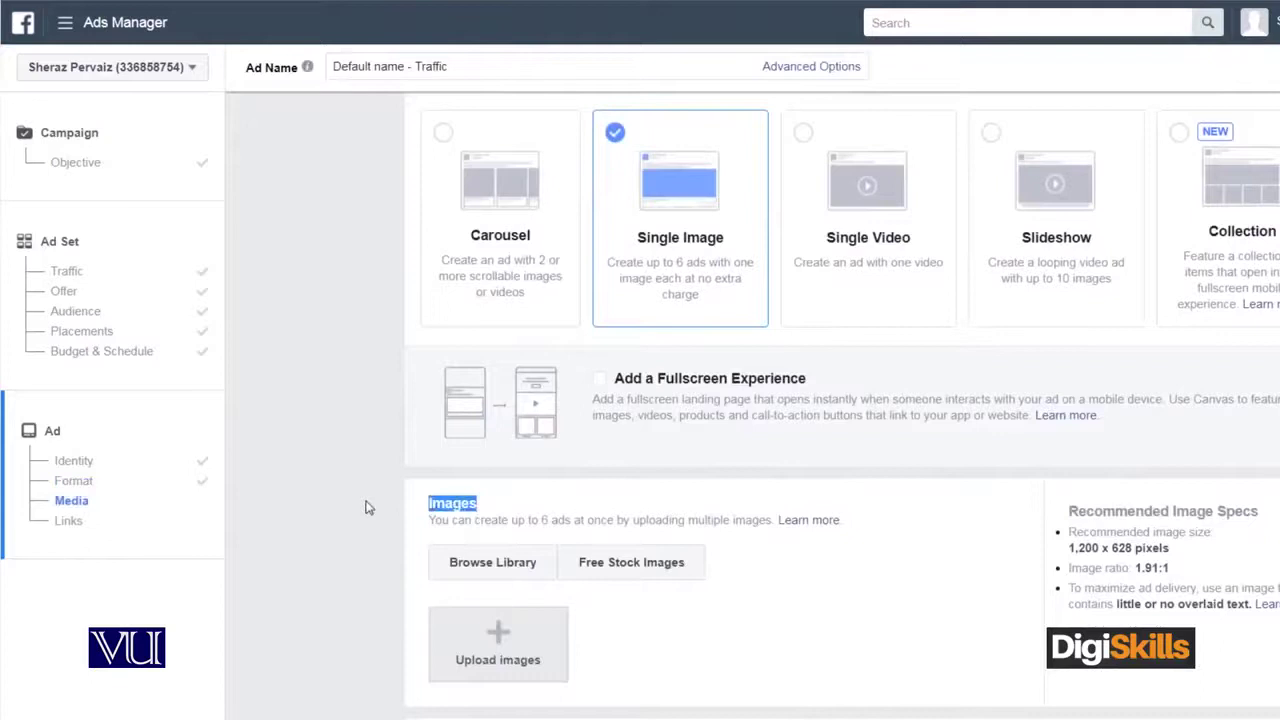
pyautogui.scroll(-3, 366, 509)
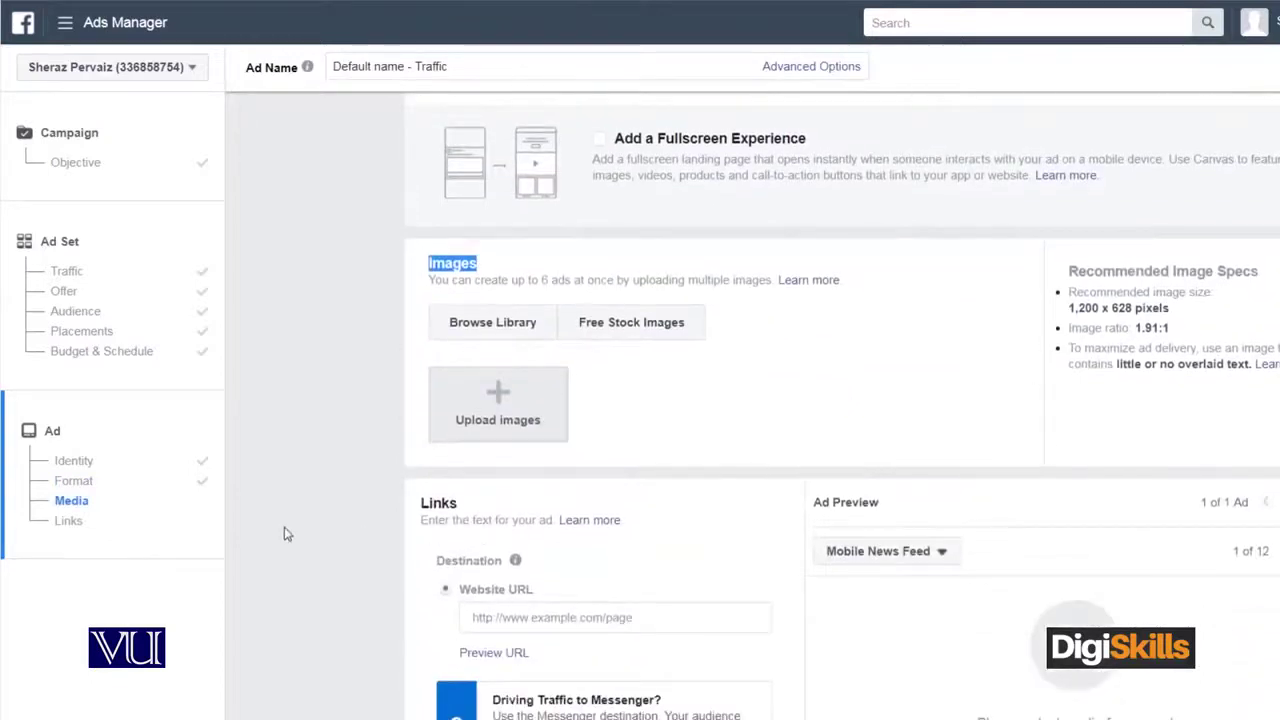
pyautogui.scroll(-6, 286, 531)
pyautogui.scroll(-3, 285, 534)
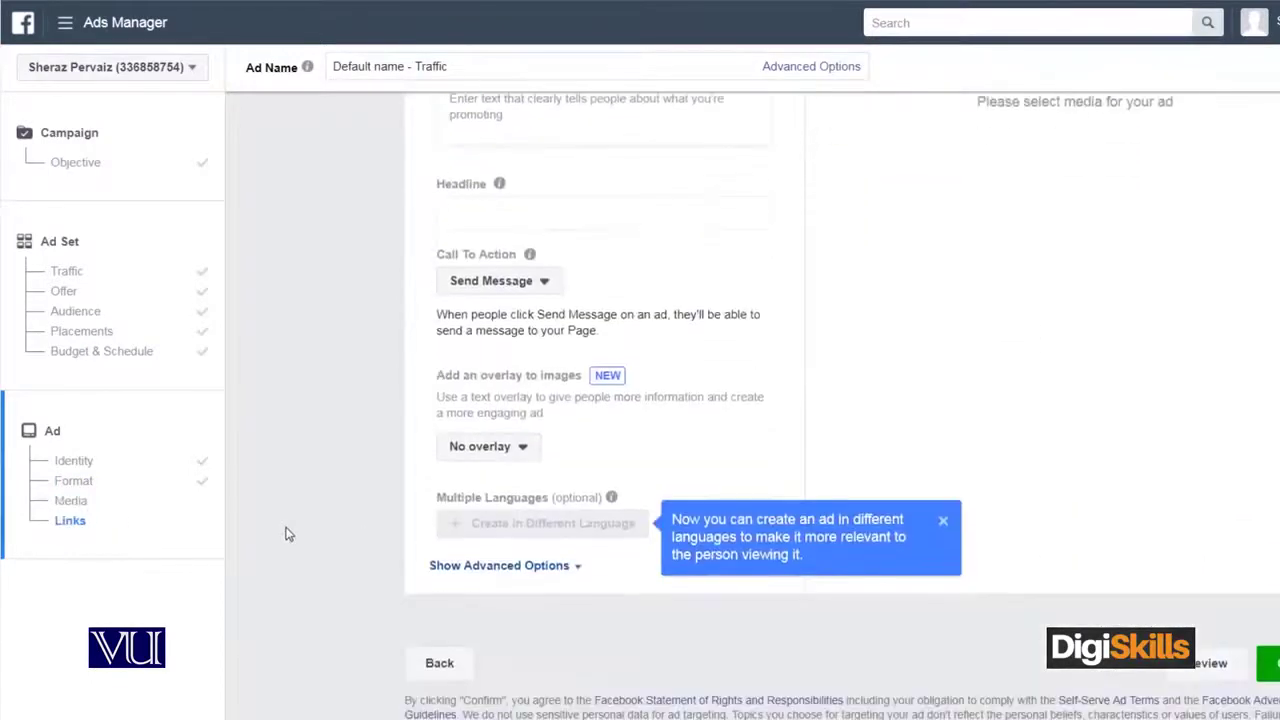
pyautogui.scroll(12, 287, 533)
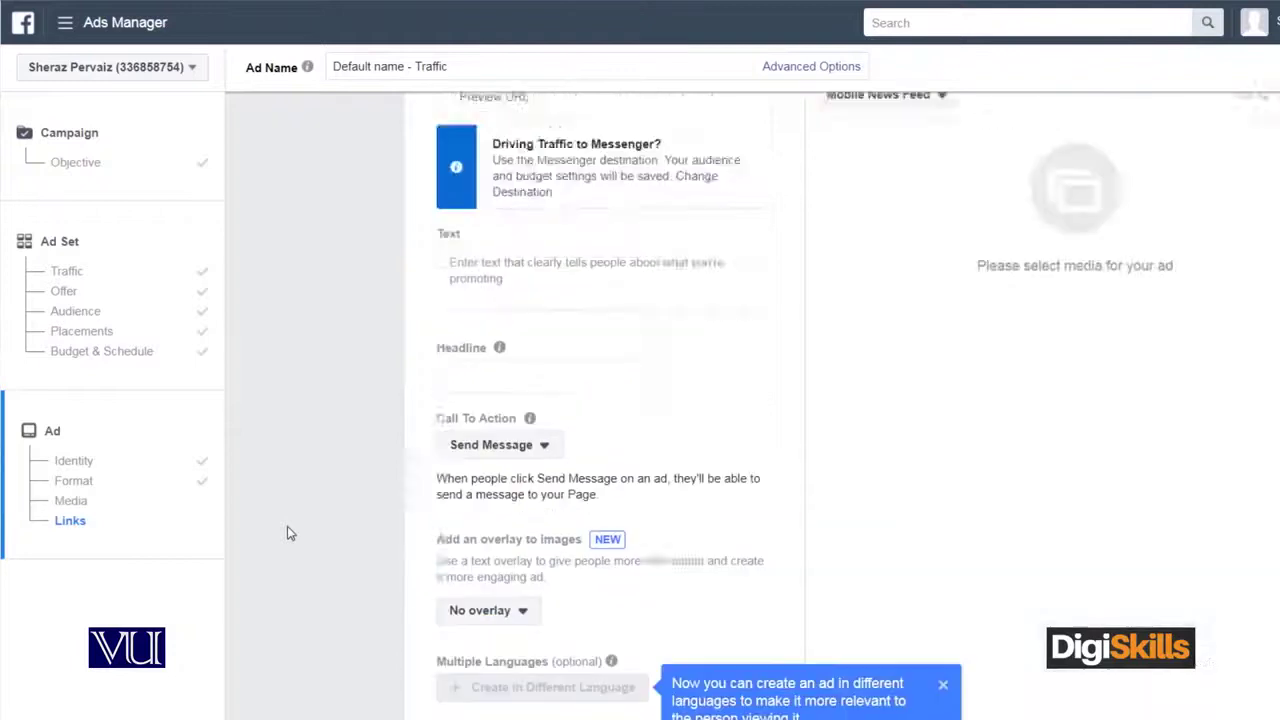
pyautogui.scroll(2, 288, 532)
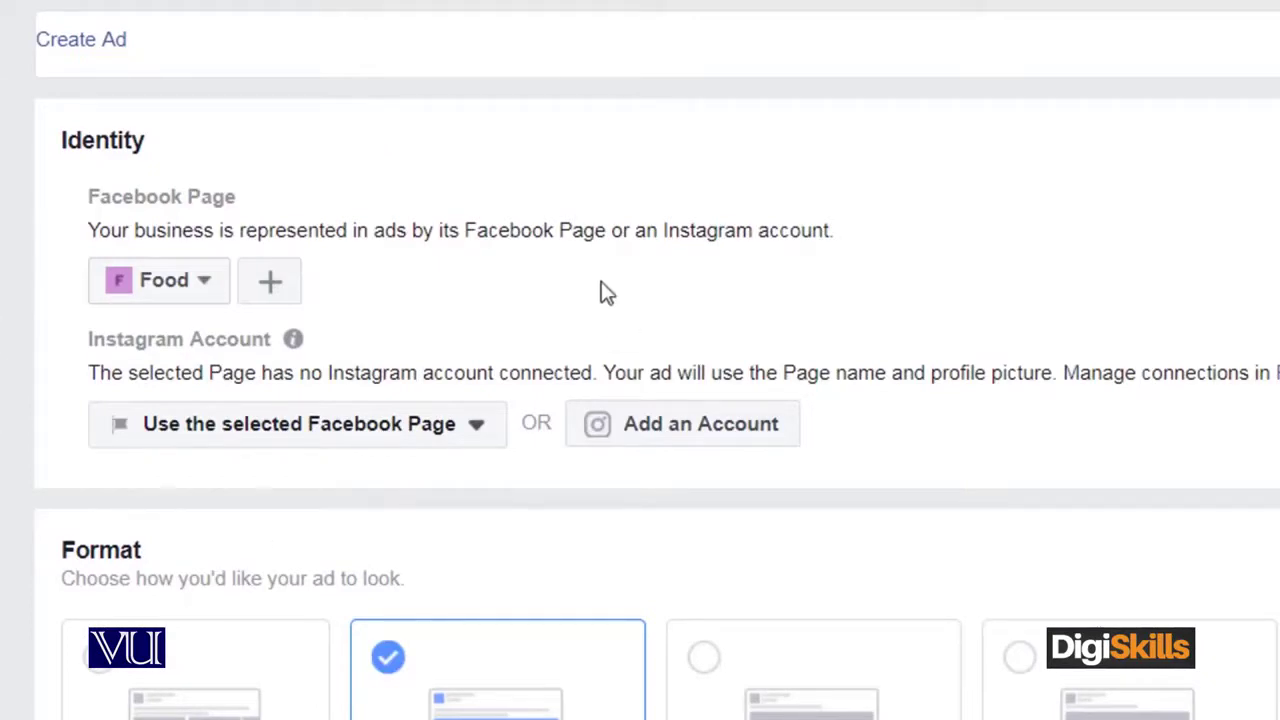
pyautogui.moveTo(463, 229); pyautogui.dragTo(617, 218)
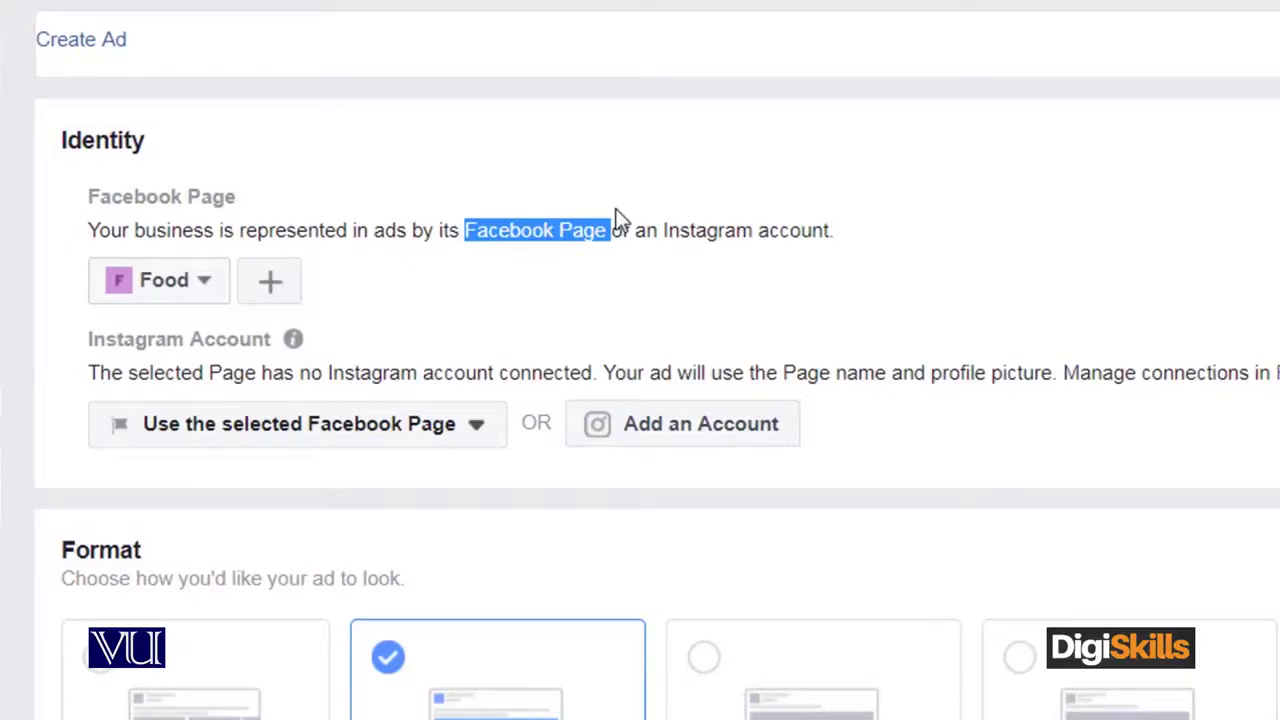
pyautogui.moveTo(663, 228); pyautogui.dragTo(868, 245)
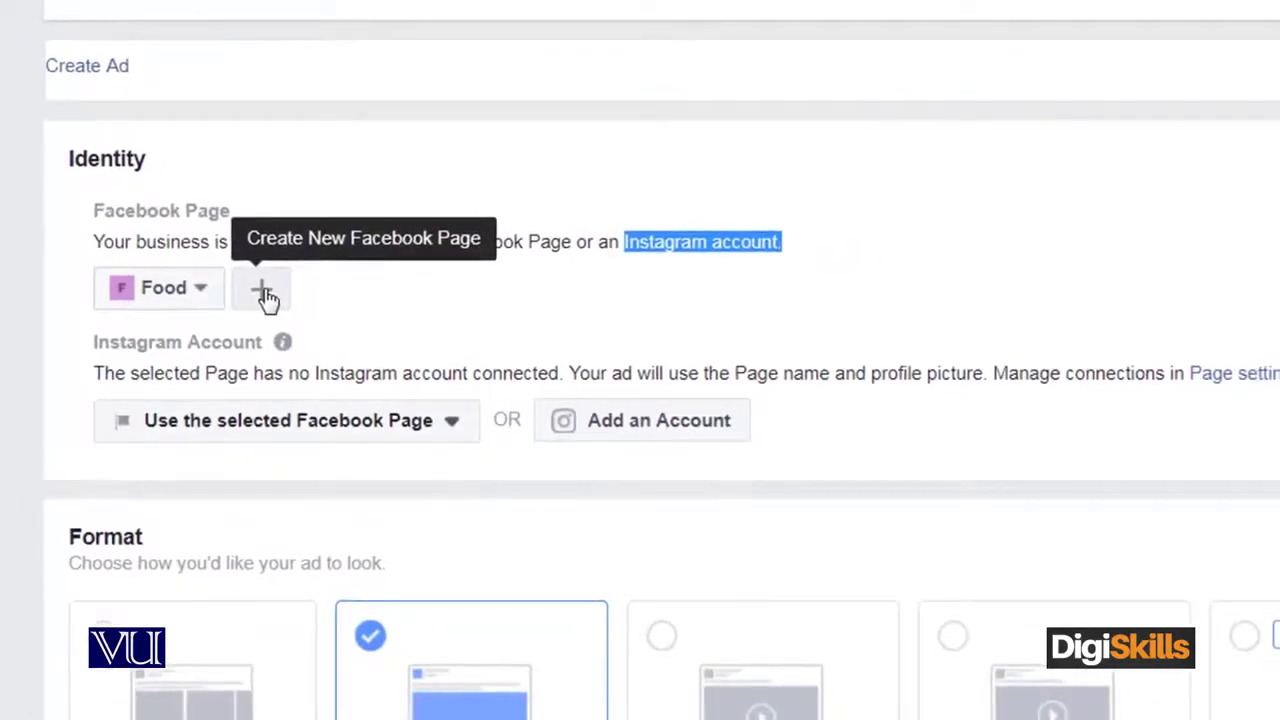
# Start a new Facebook Page of the Entertainment type, named Skiing Products, with the category Amateur Sports Team.
pyautogui.click(262, 292)
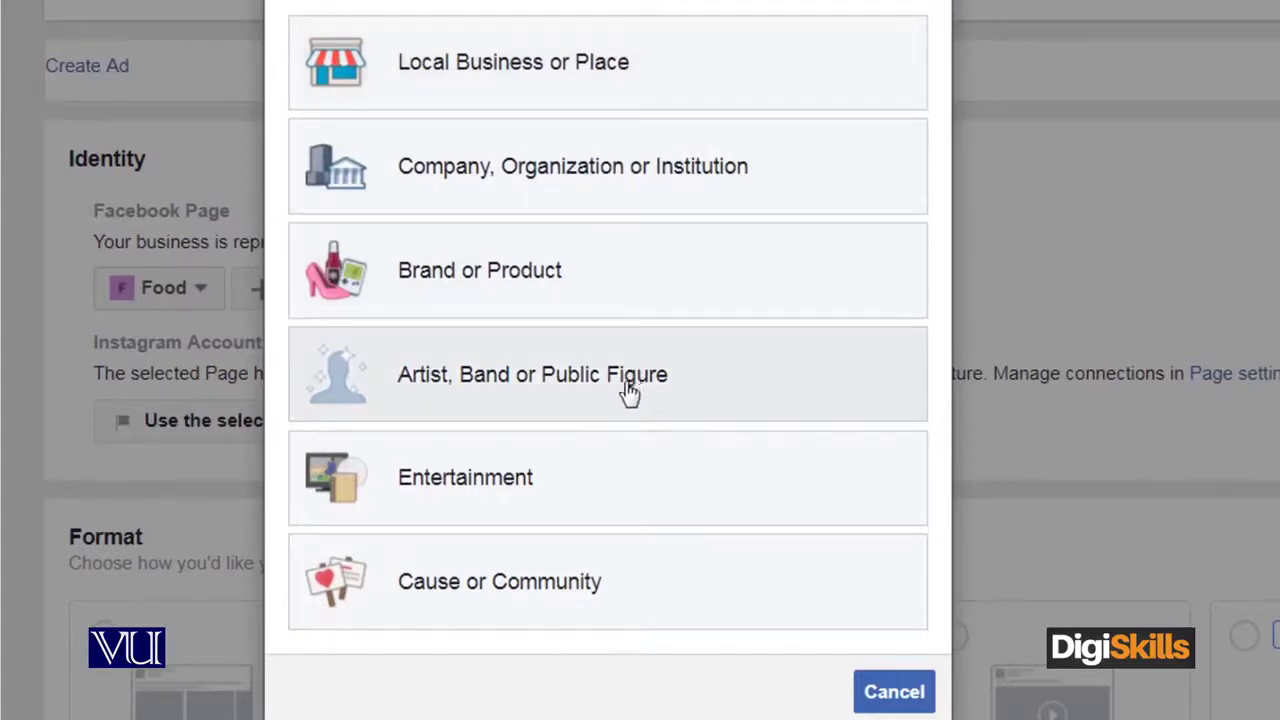
pyautogui.click(645, 478)
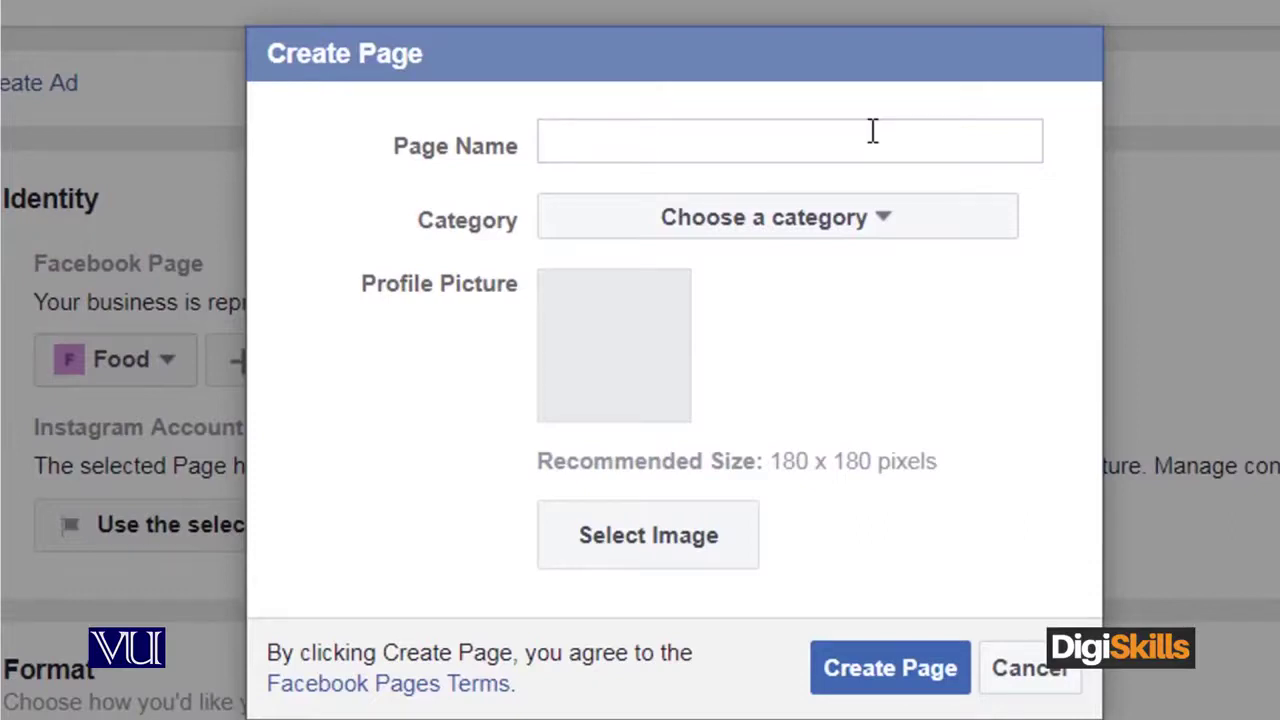
pyautogui.write('Ski')
pyautogui.write('n')
pyautogui.press('BackSpace')
pyautogui.write('ng ')
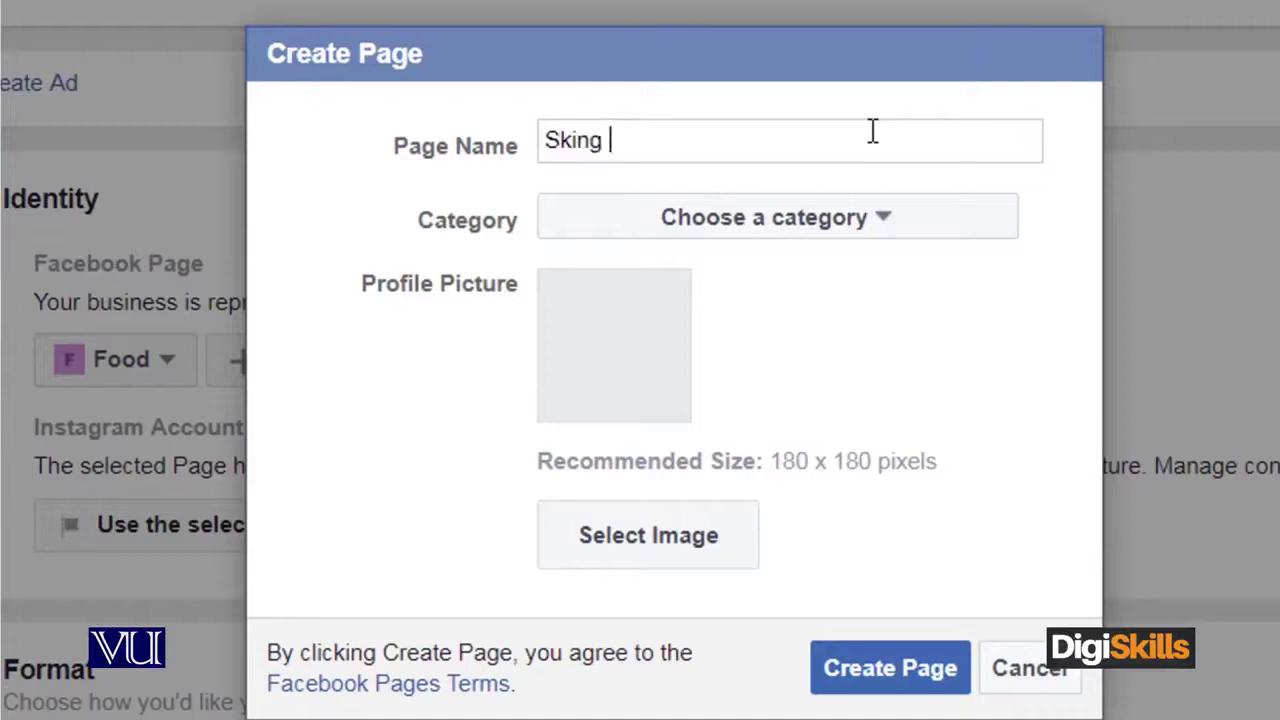
pyautogui.write('R')
pyautogui.press('BackSpace')
pyautogui.write('Produ')
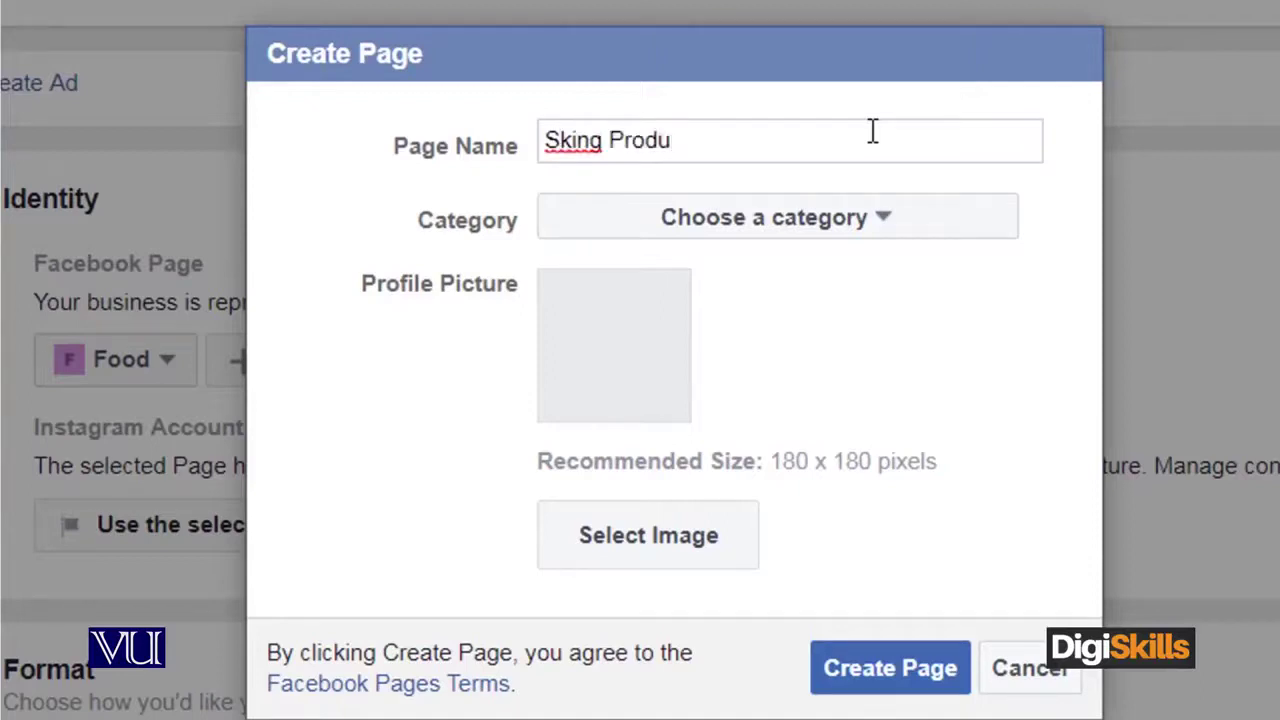
pyautogui.write('cts')
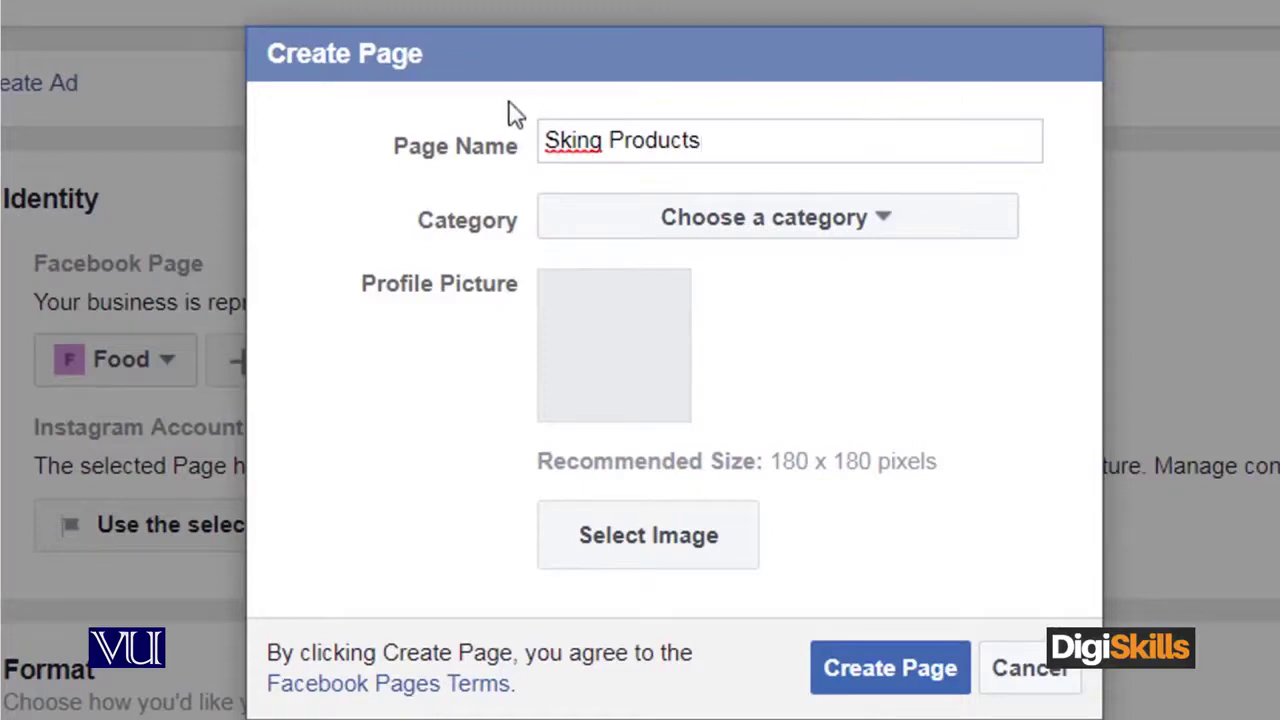
pyautogui.rightClick(587, 141)
pyautogui.click(627, 165)
pyautogui.click(771, 229)
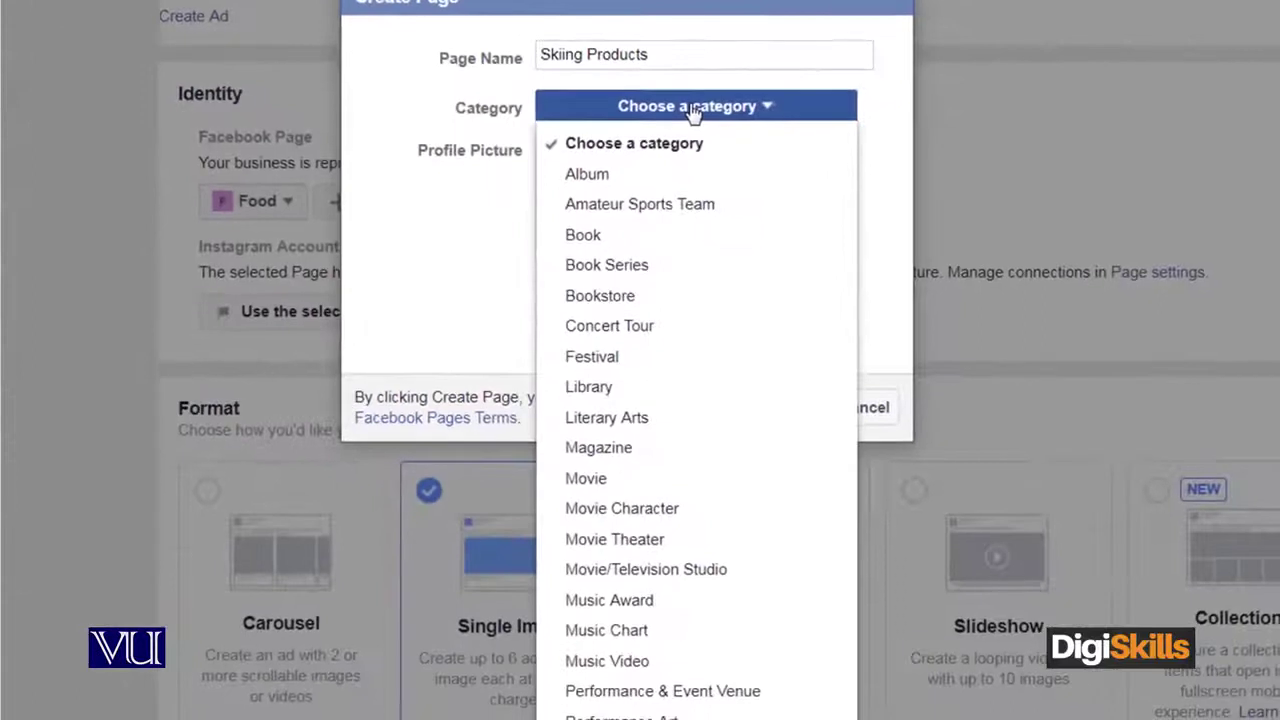
pyautogui.click(681, 203)
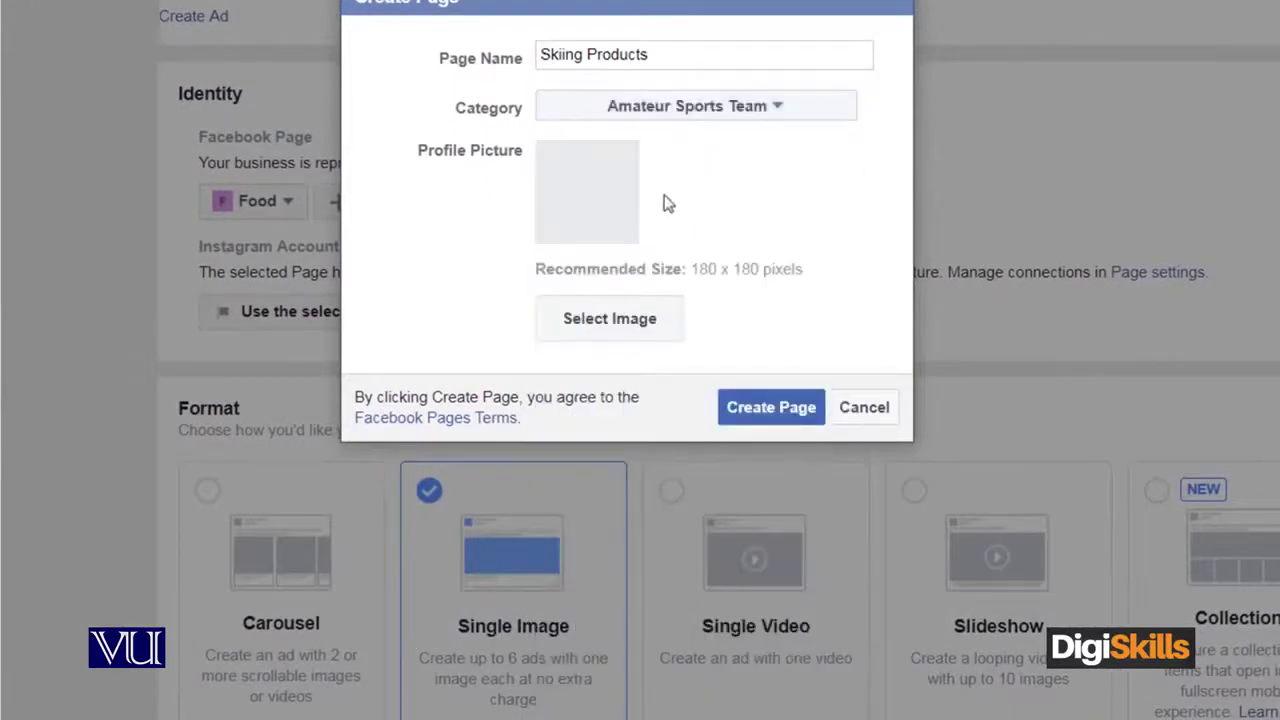
# Set the first gold crest logo from the account images as the profile picture and create the page.
pyautogui.click(615, 203)
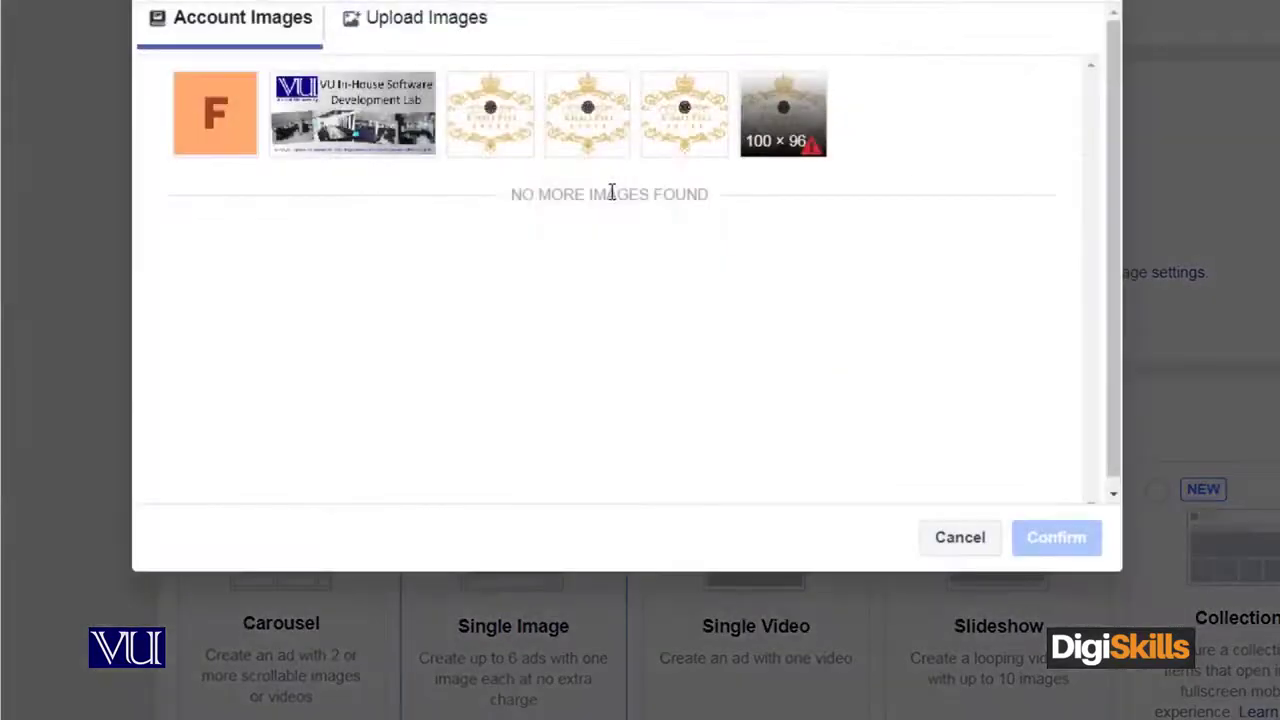
pyautogui.click(491, 118)
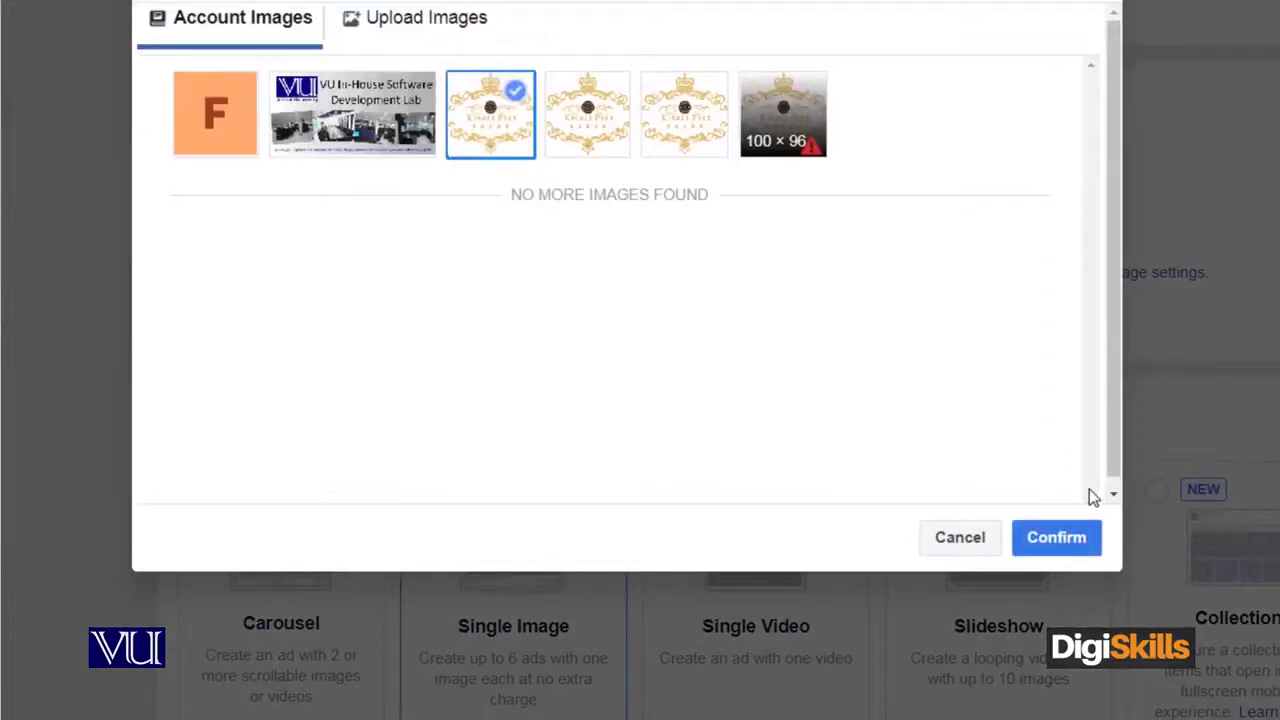
pyautogui.click(449, 28)
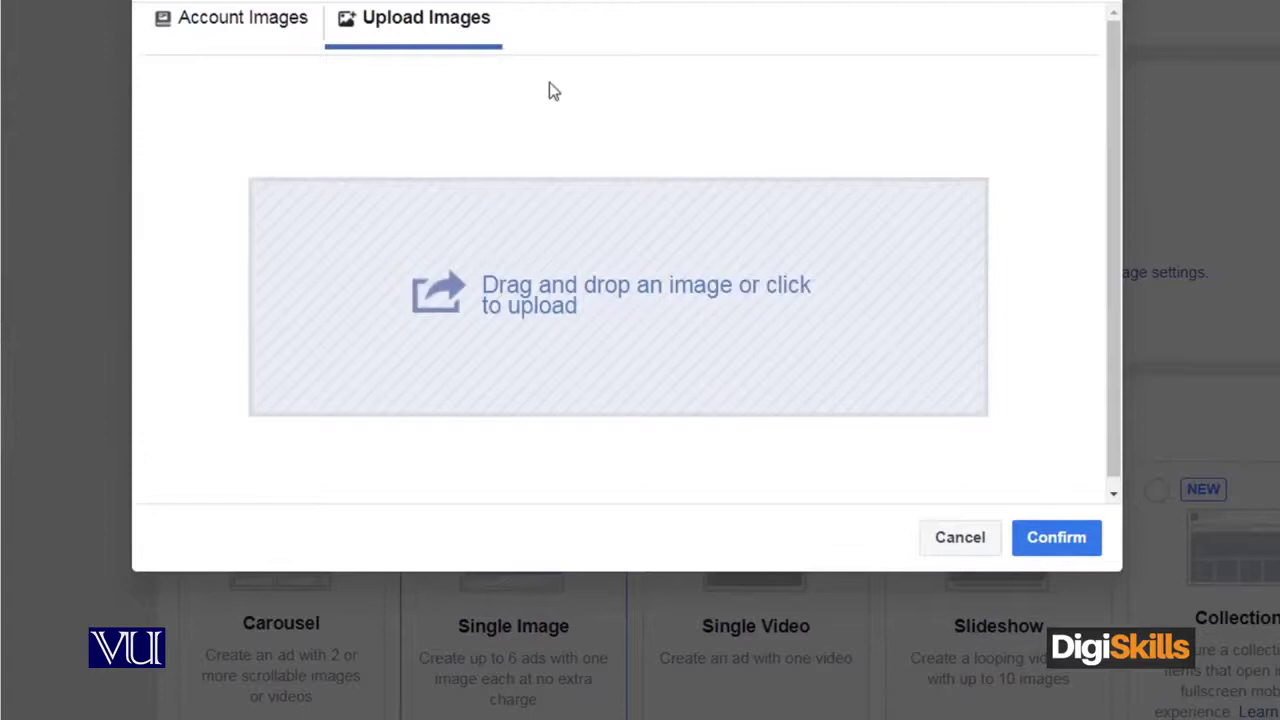
pyautogui.click(263, 28)
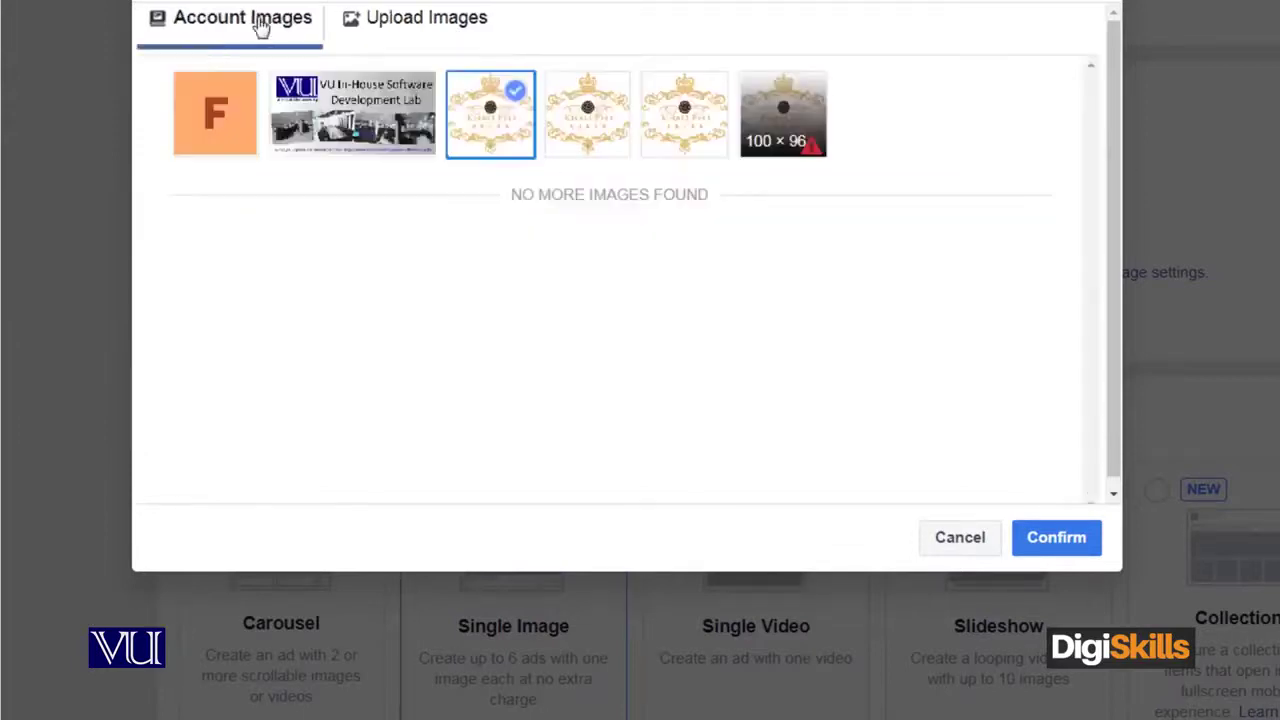
pyautogui.click(1043, 542)
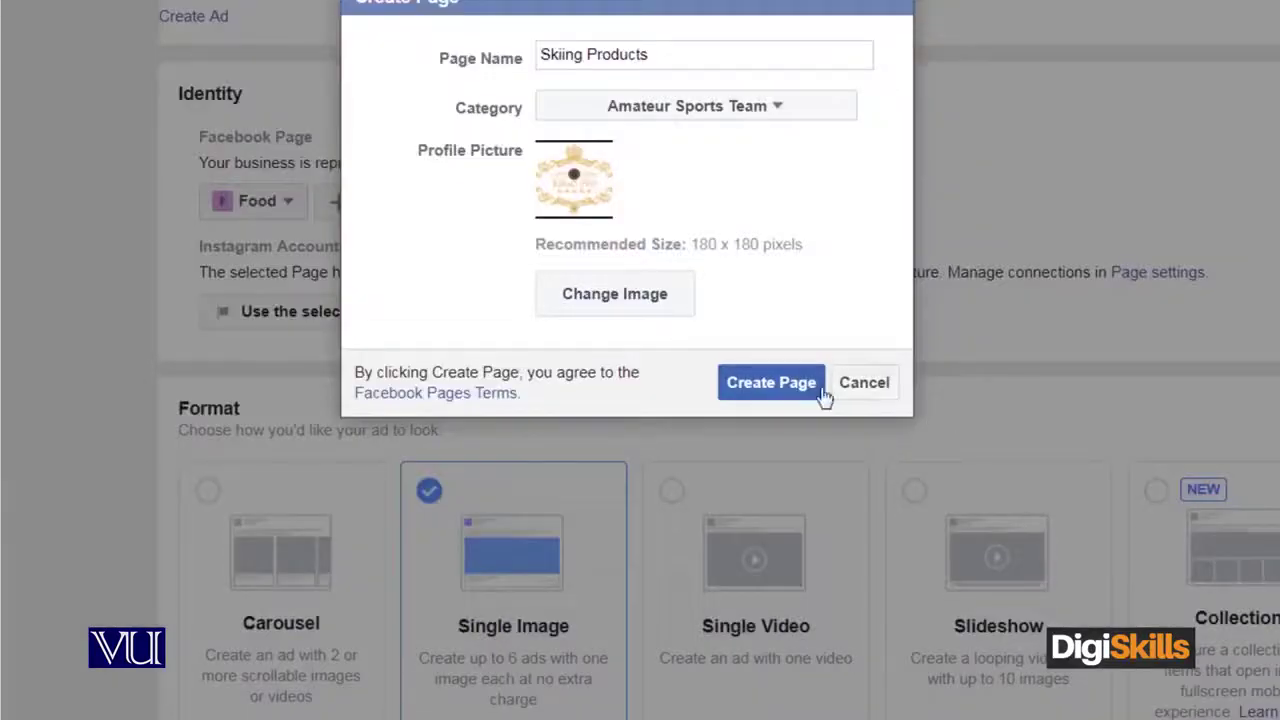
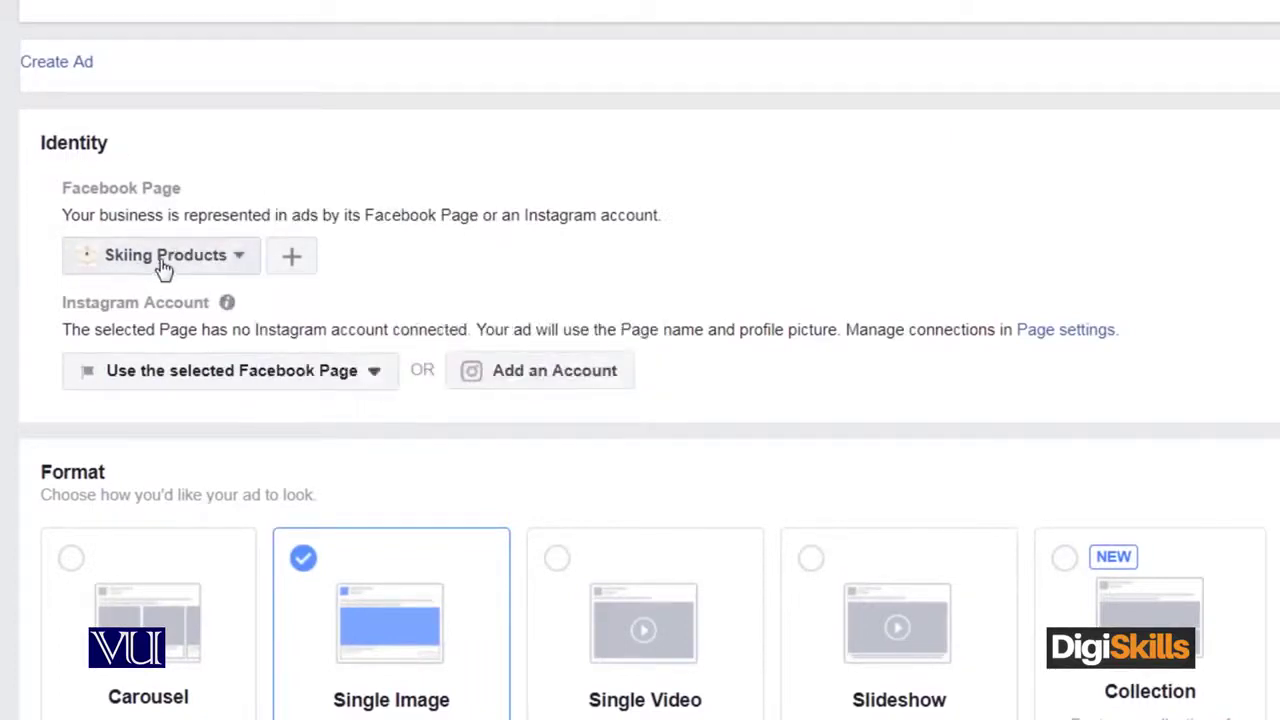
# Review the list of Facebook Pages that can represent the business in the ad.
pyautogui.click(239, 262)
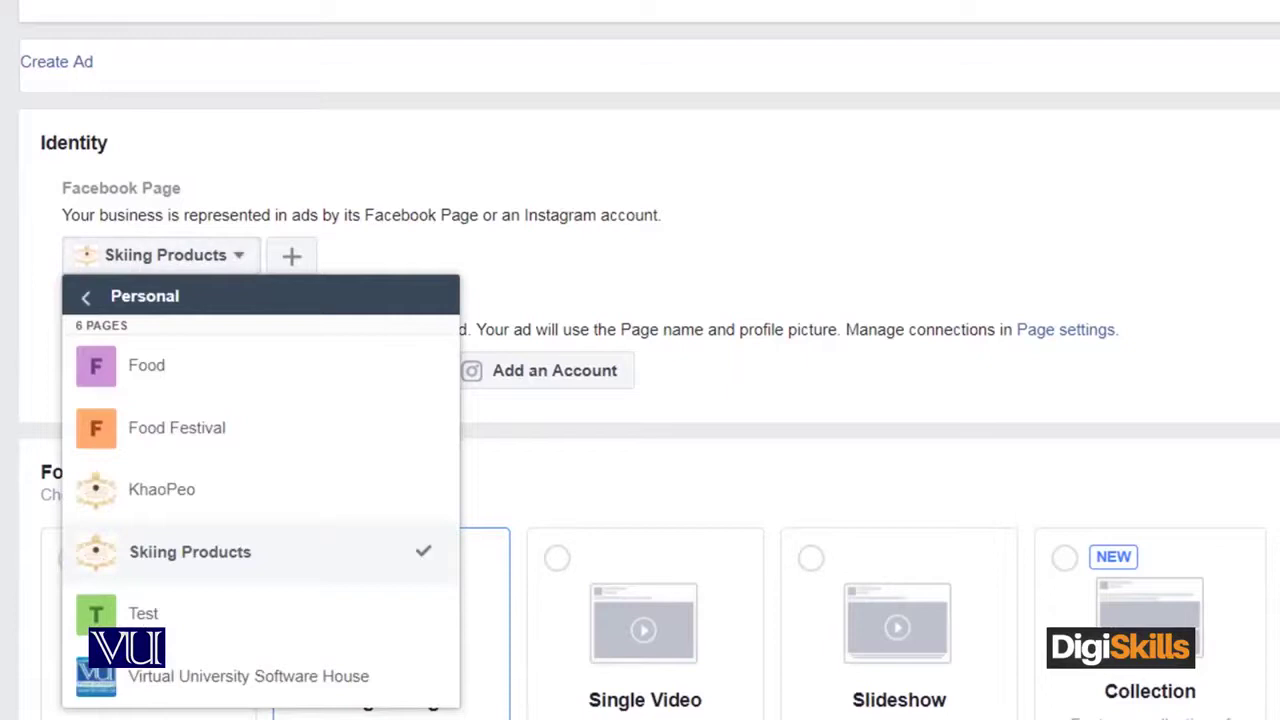
pyautogui.press('Escape')
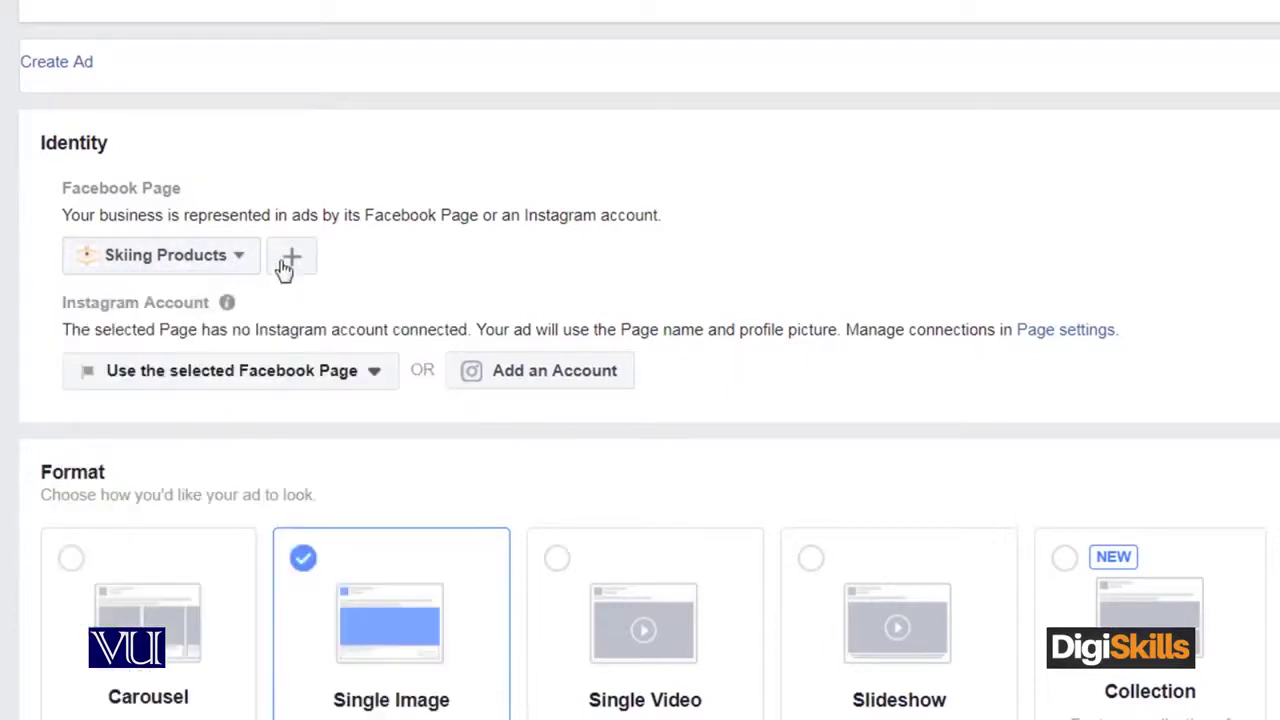
pyautogui.click(244, 262)
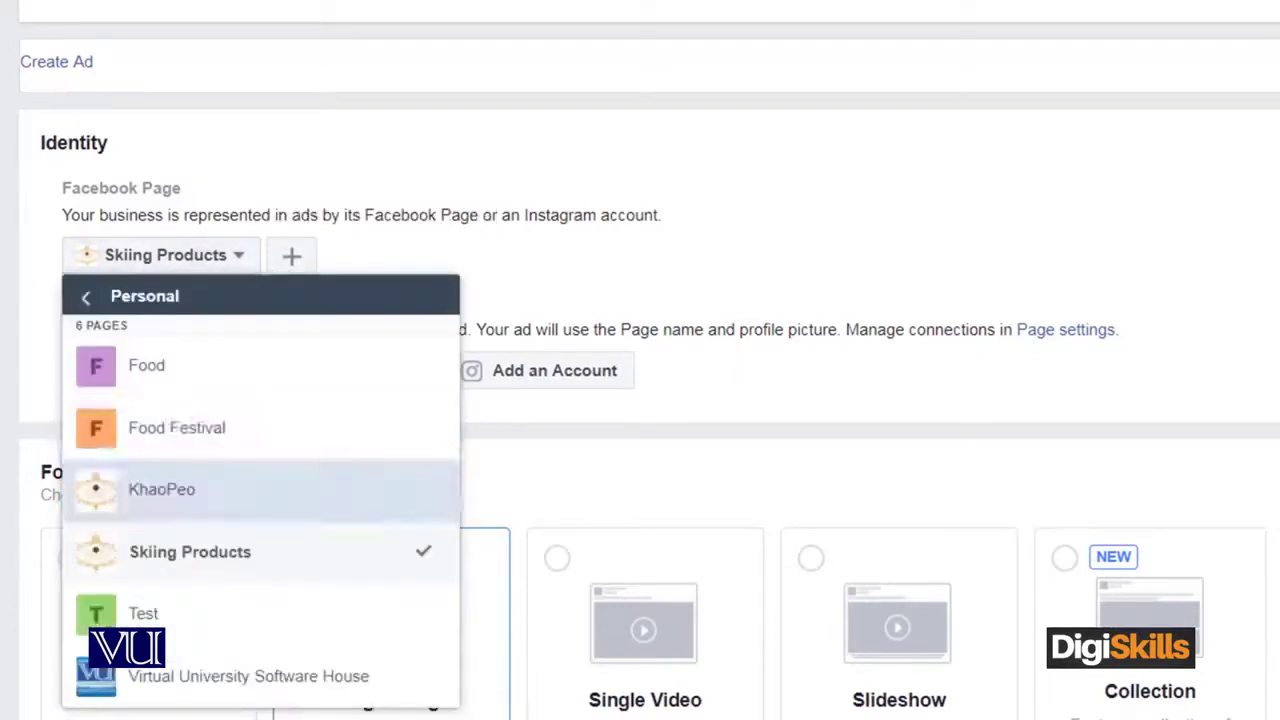
pyautogui.press('Escape')
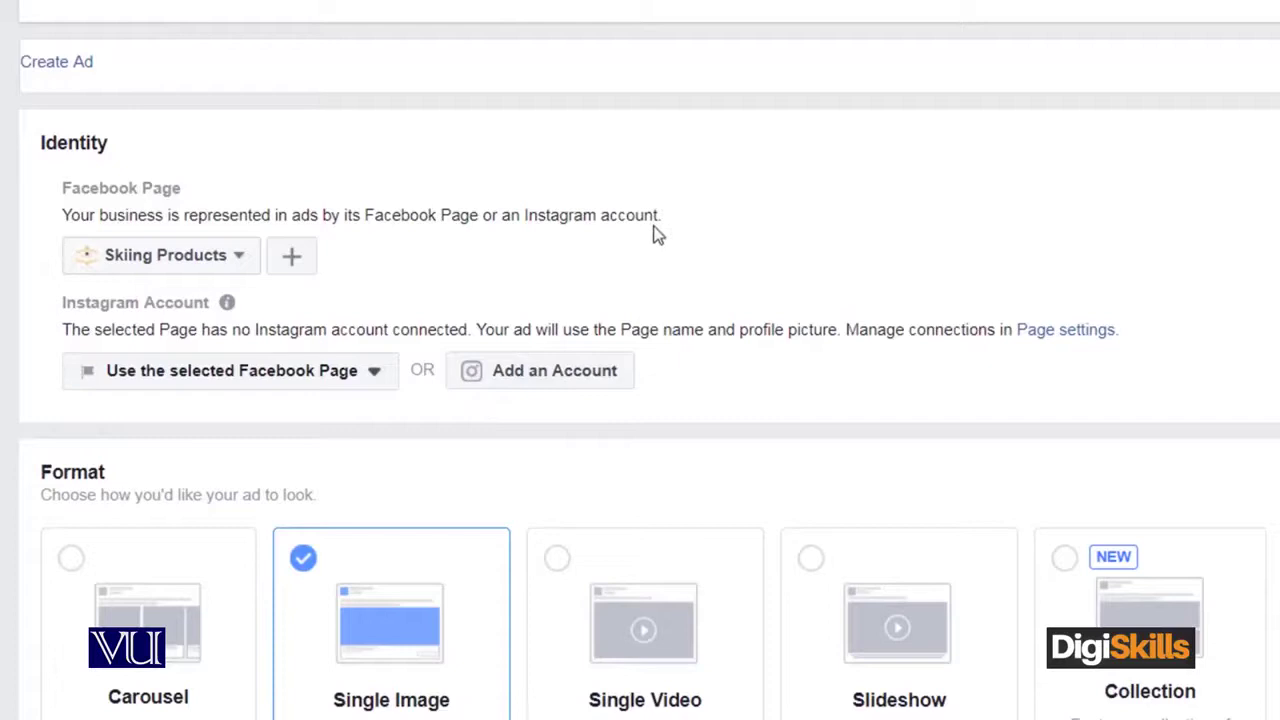
# Begin connecting an Instagram account for advertising to the selected page, using the option to create a new account.
pyautogui.moveTo(59, 312); pyautogui.dragTo(225, 318)
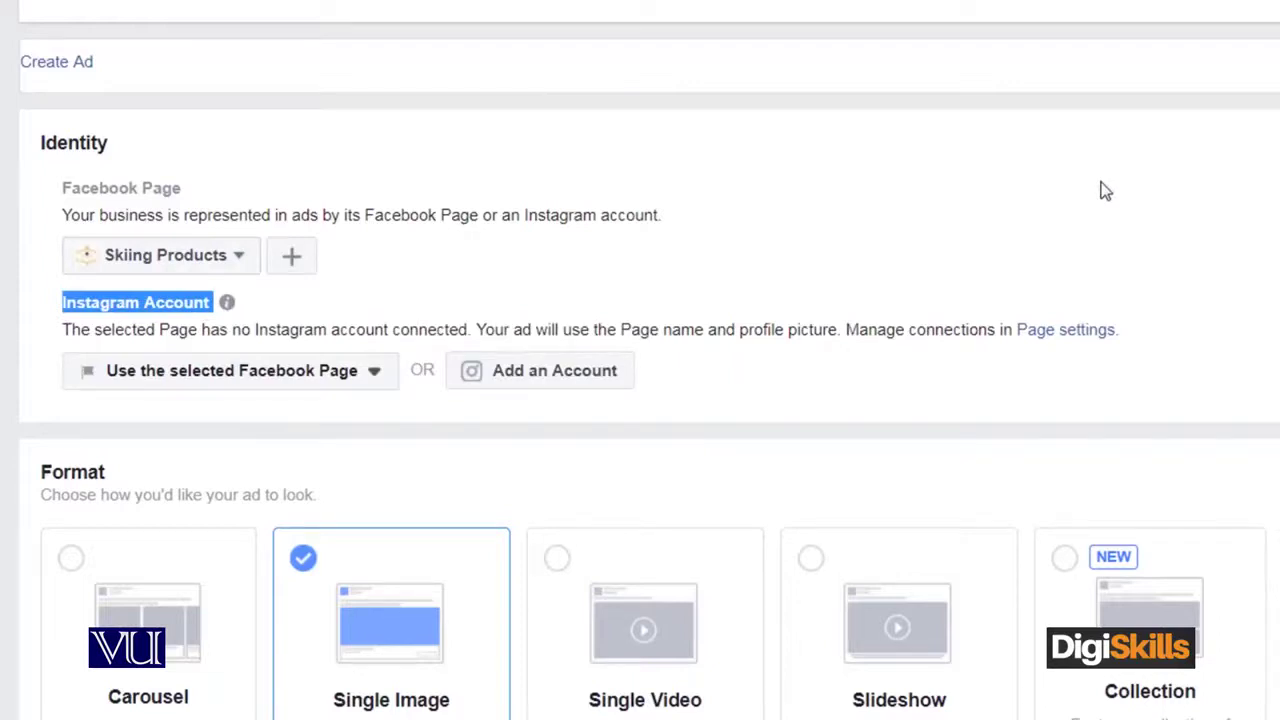
pyautogui.click(378, 372)
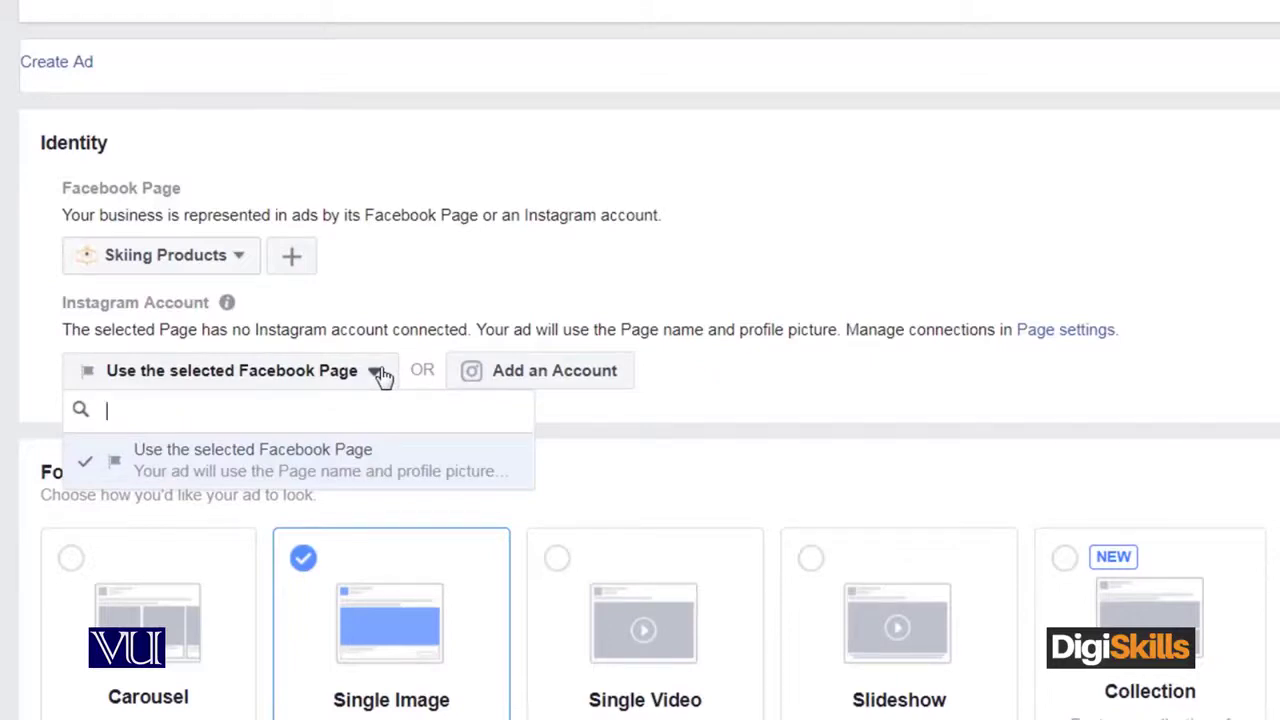
pyautogui.click(537, 380)
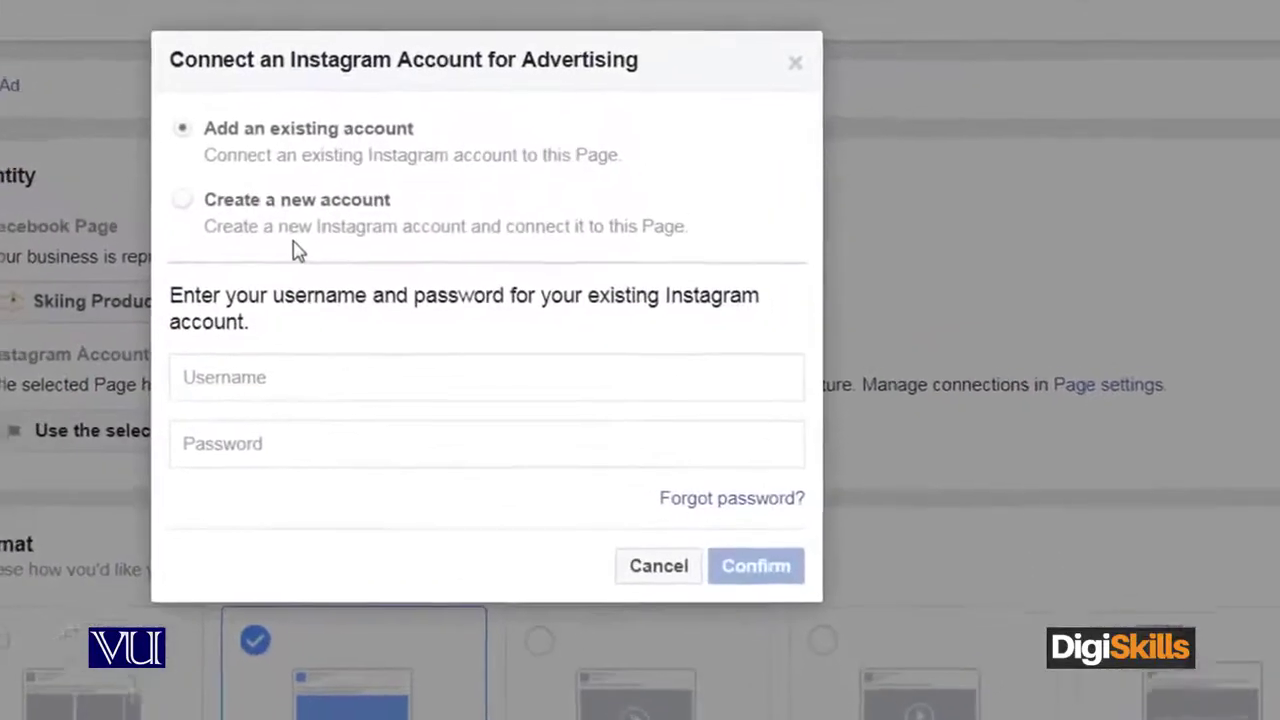
pyautogui.click(175, 204)
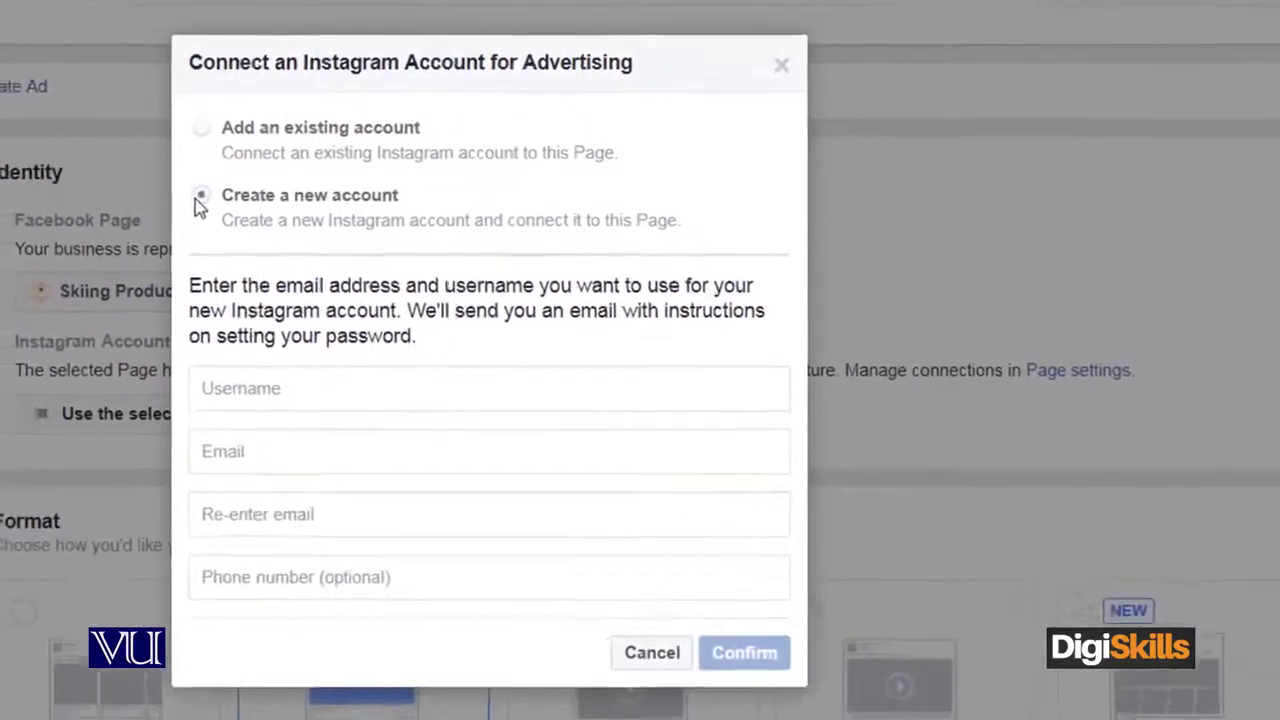